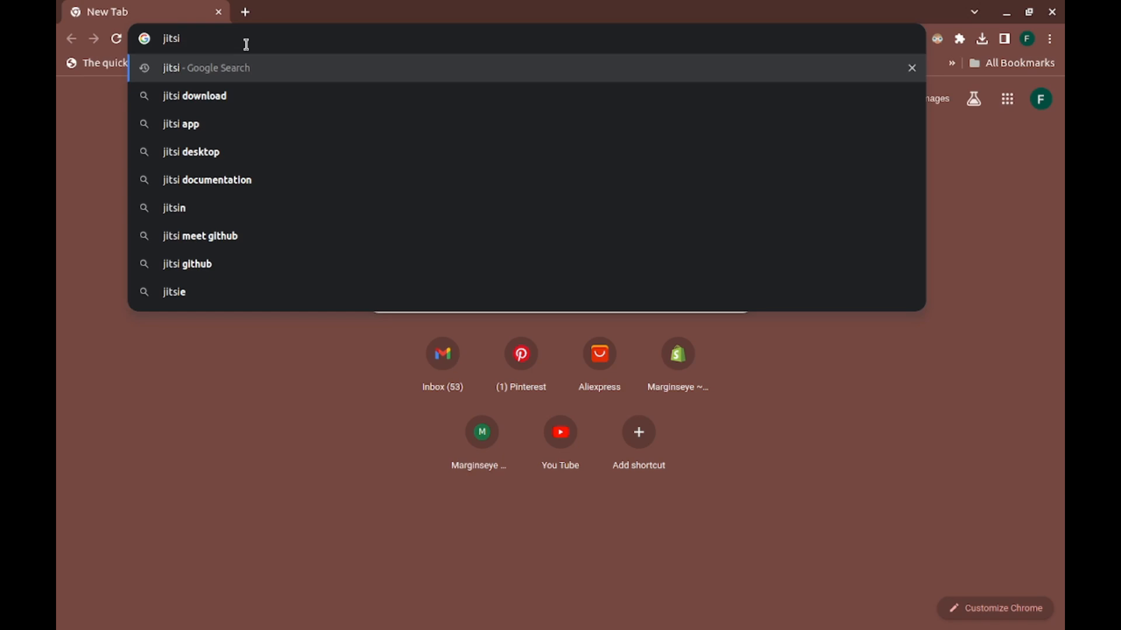
# Search the web for "jitsi" and open the official jitsi.org site from the results.
pyautogui.press('Return')
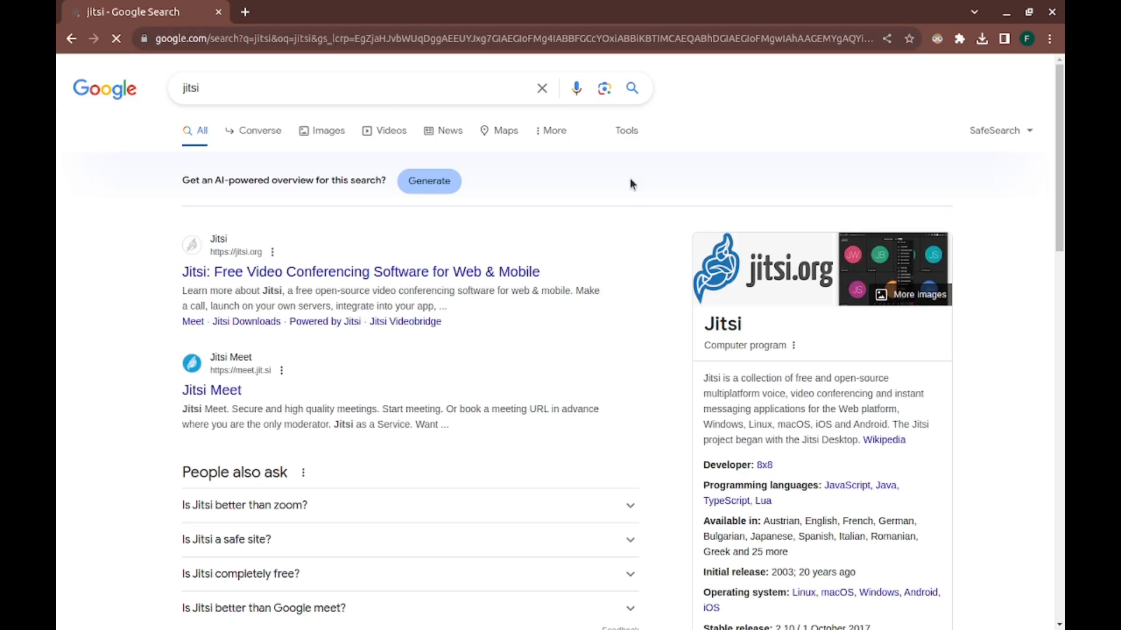
pyautogui.scroll(-1, 405, 219)
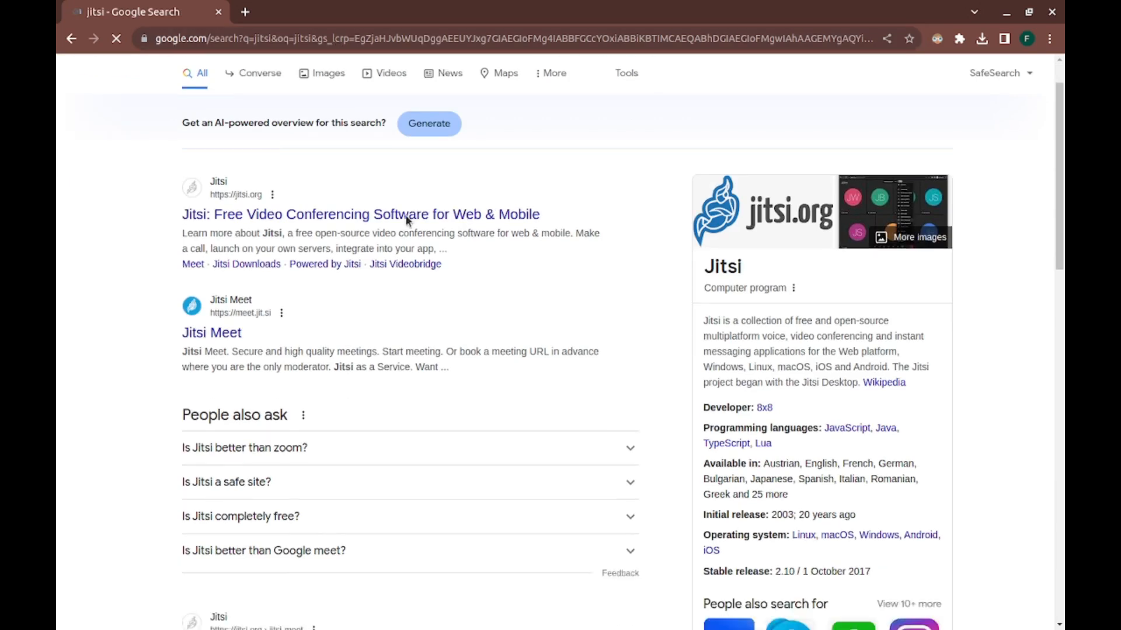
pyautogui.scroll(-2, 457, 292)
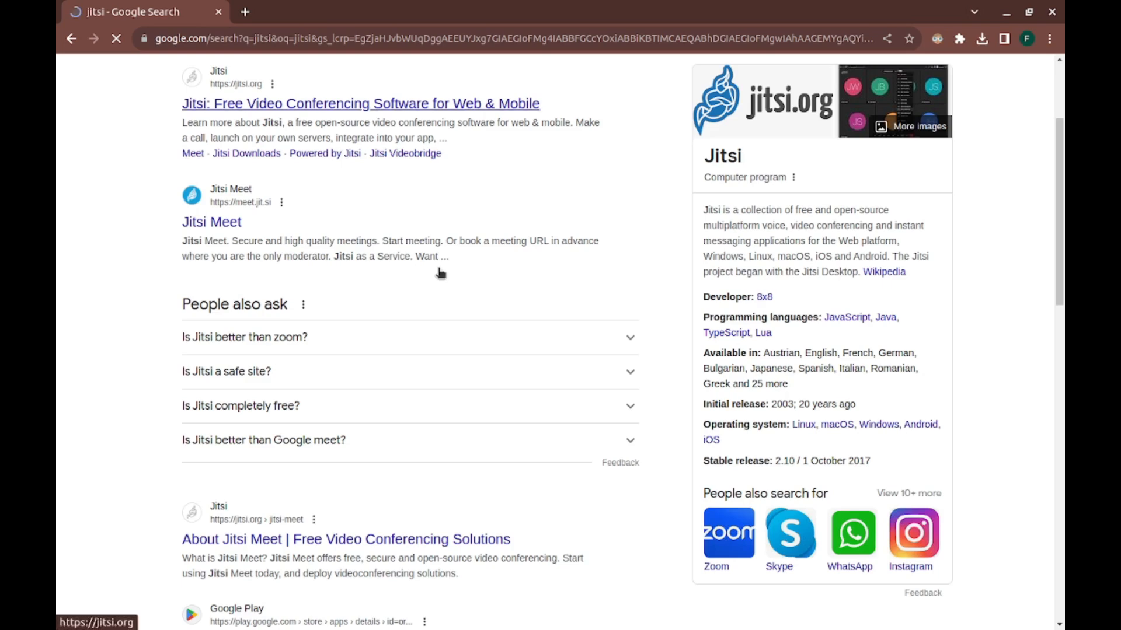
pyautogui.scroll(2, 429, 203)
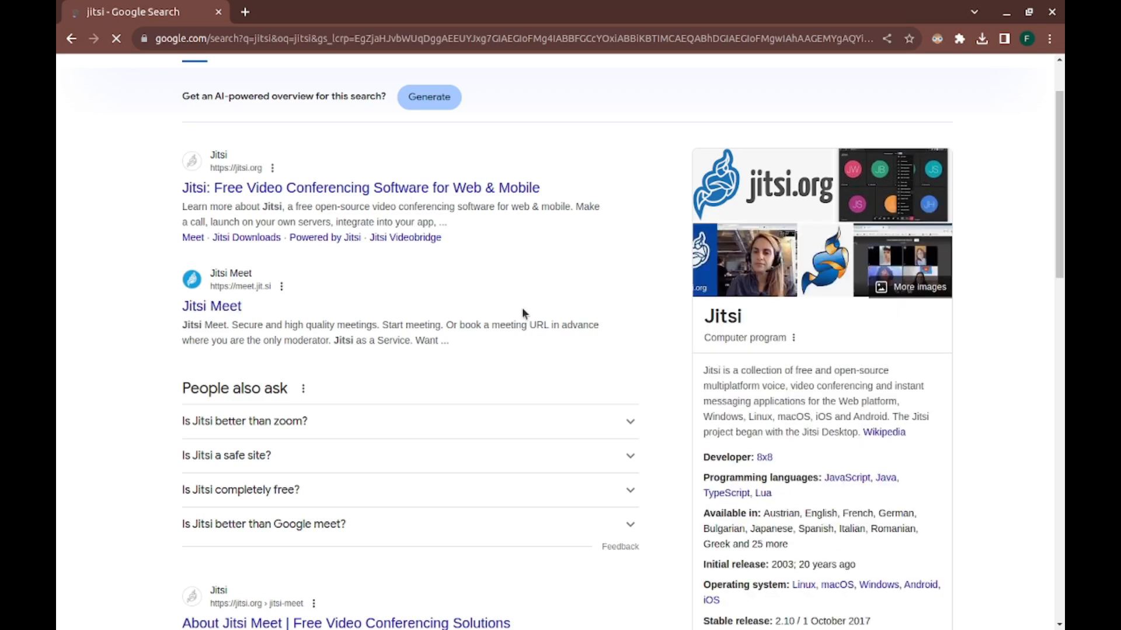
pyautogui.scroll(2, 377, 272)
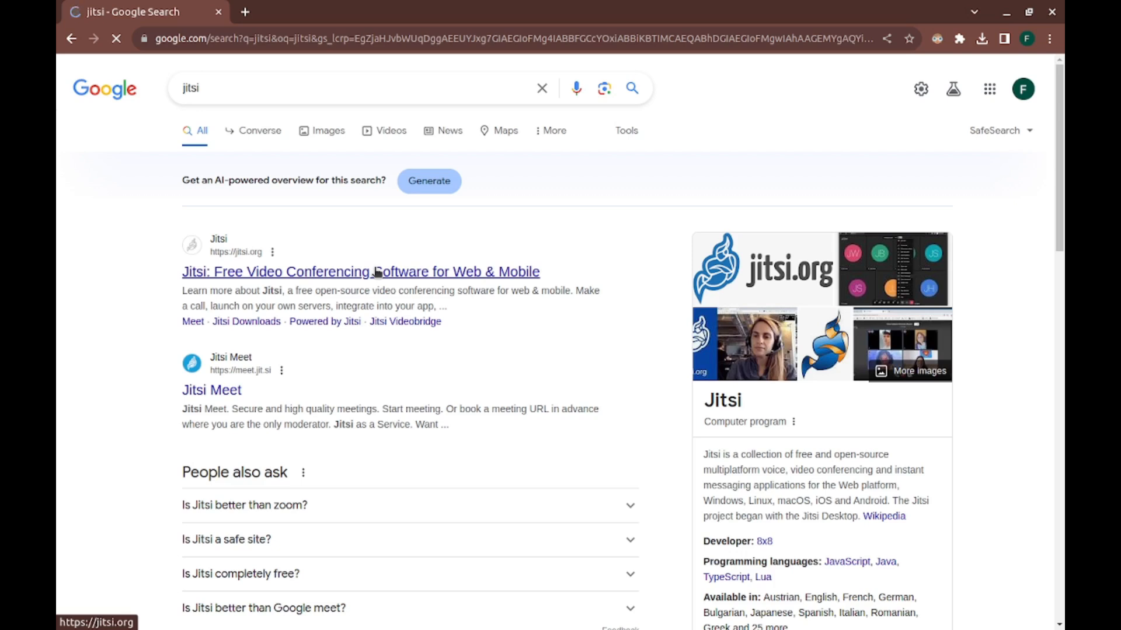
pyautogui.click(377, 273)
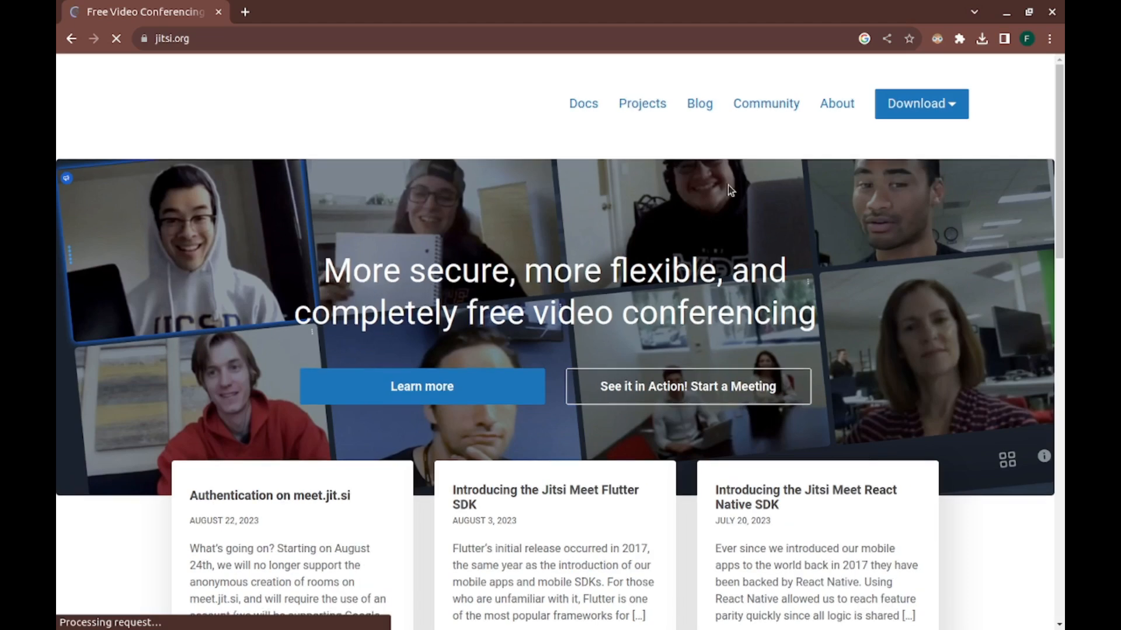
# Look through the Jitsi homepage and its downloads page, including the mobile applications and self-hosting options.
pyautogui.scroll(-2, 784, 253)
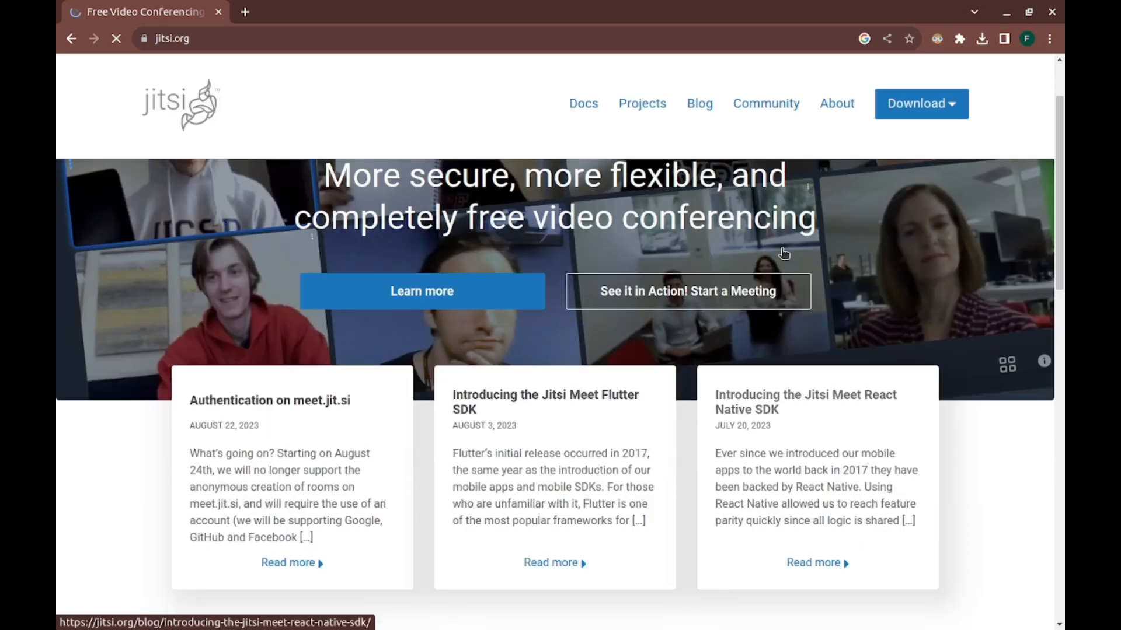
pyautogui.scroll(-7, 784, 253)
pyautogui.scroll(-5, 784, 255)
pyautogui.scroll(4, 886, 319)
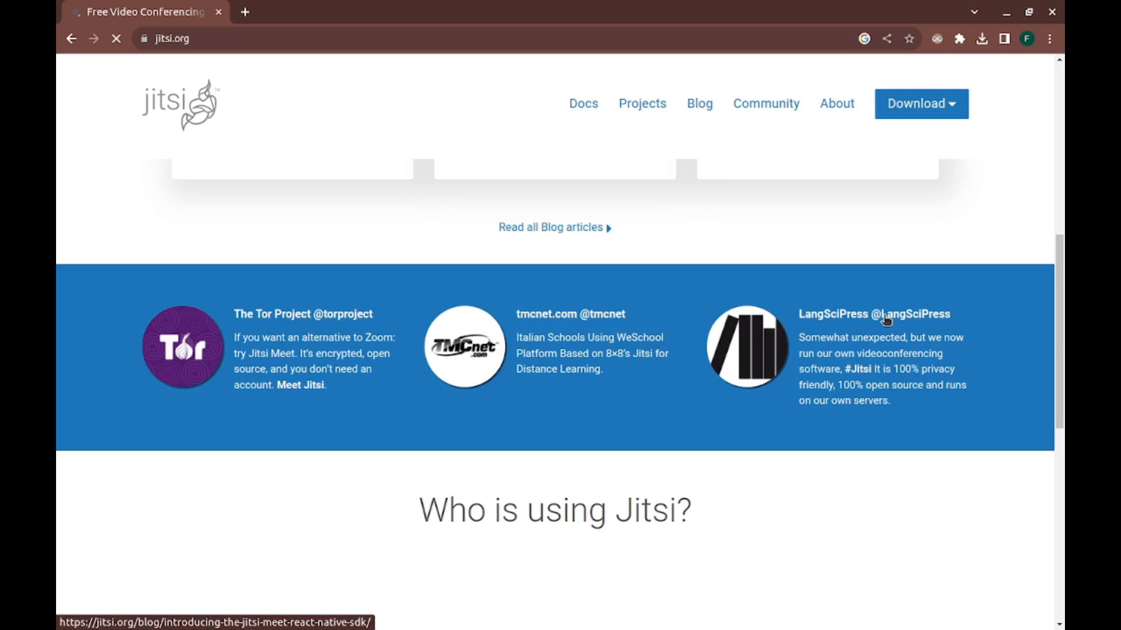
pyautogui.scroll(-2, 705, 229)
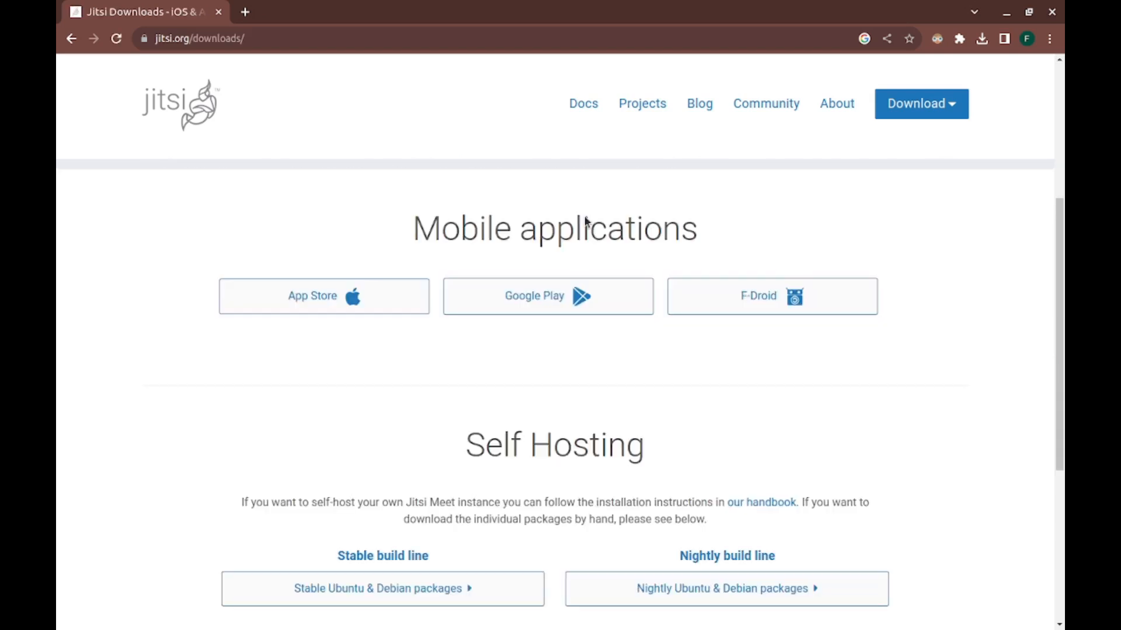
pyautogui.scroll(5, 585, 221)
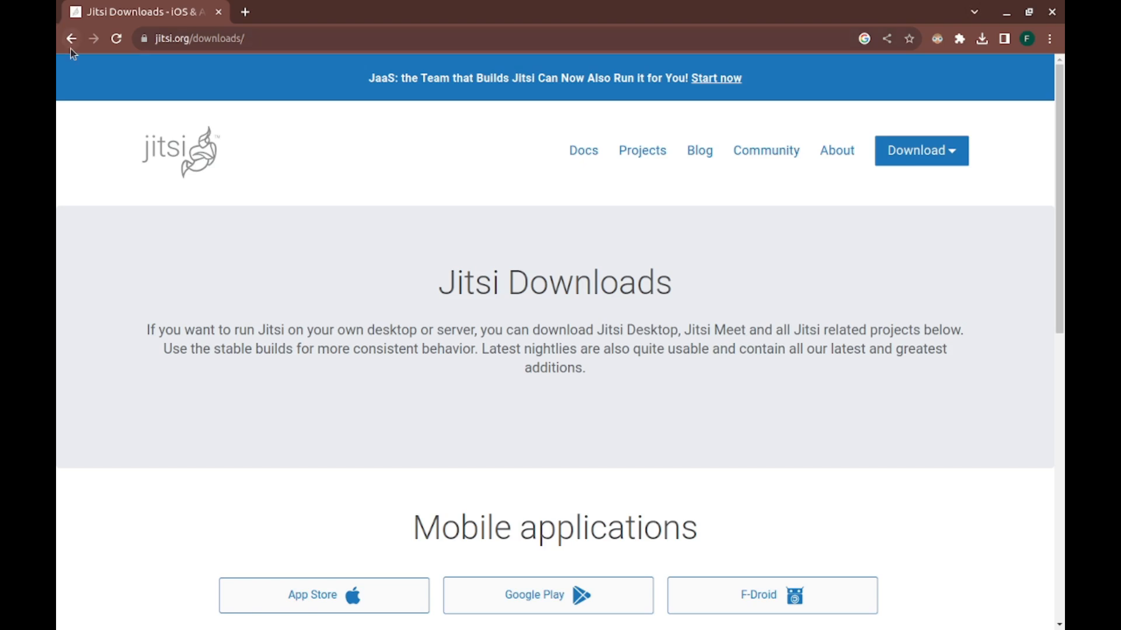
# Return to the search results, open Jitsi Meet and start a meeting named "Mymeeting".
pyautogui.click(71, 39)
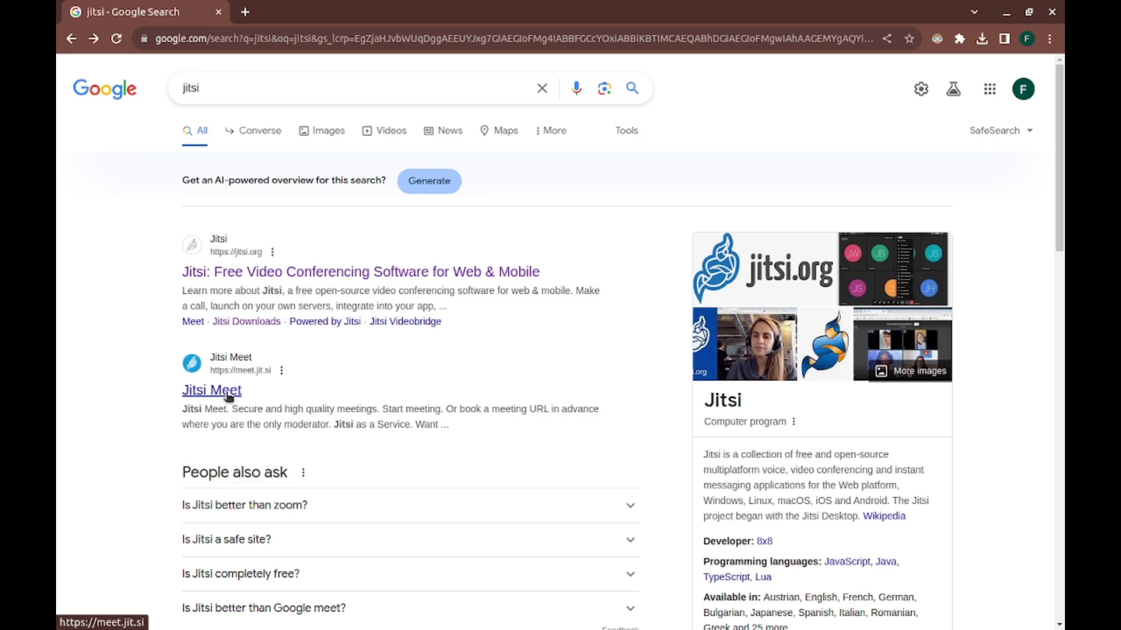
pyautogui.click(779, 282)
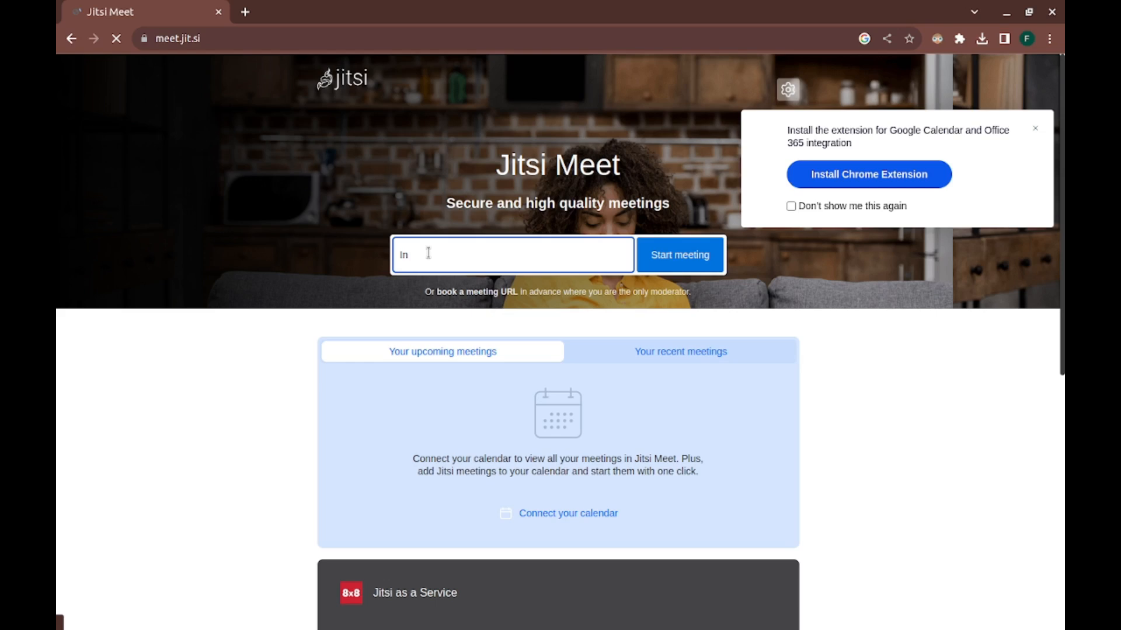
pyautogui.write('Mymeetin')
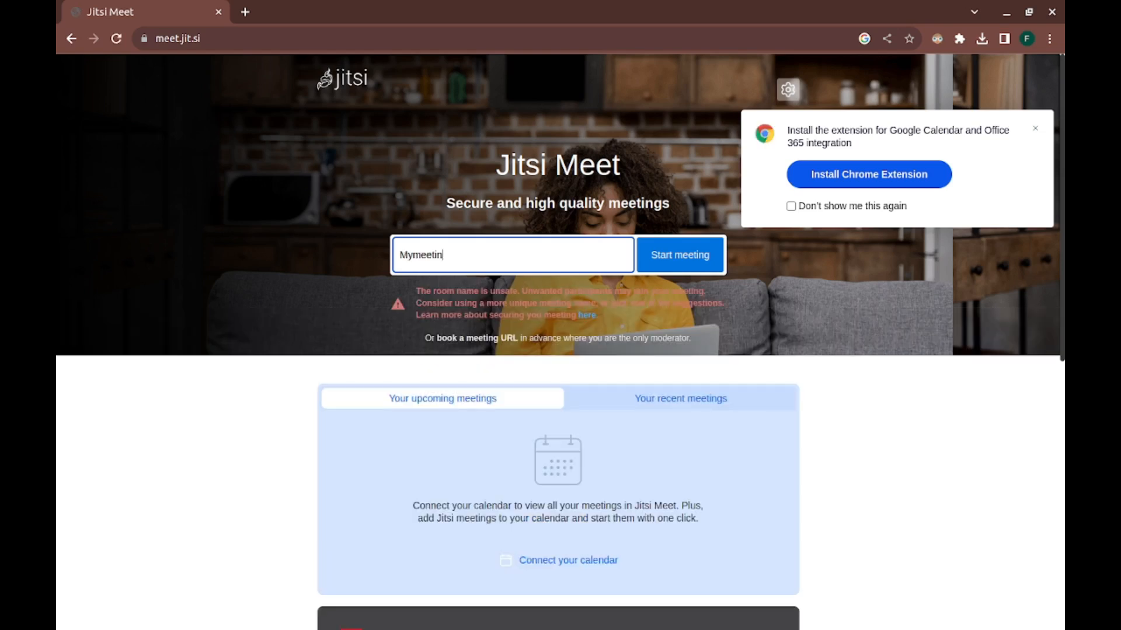
pyautogui.write('g')
pyautogui.click(670, 260)
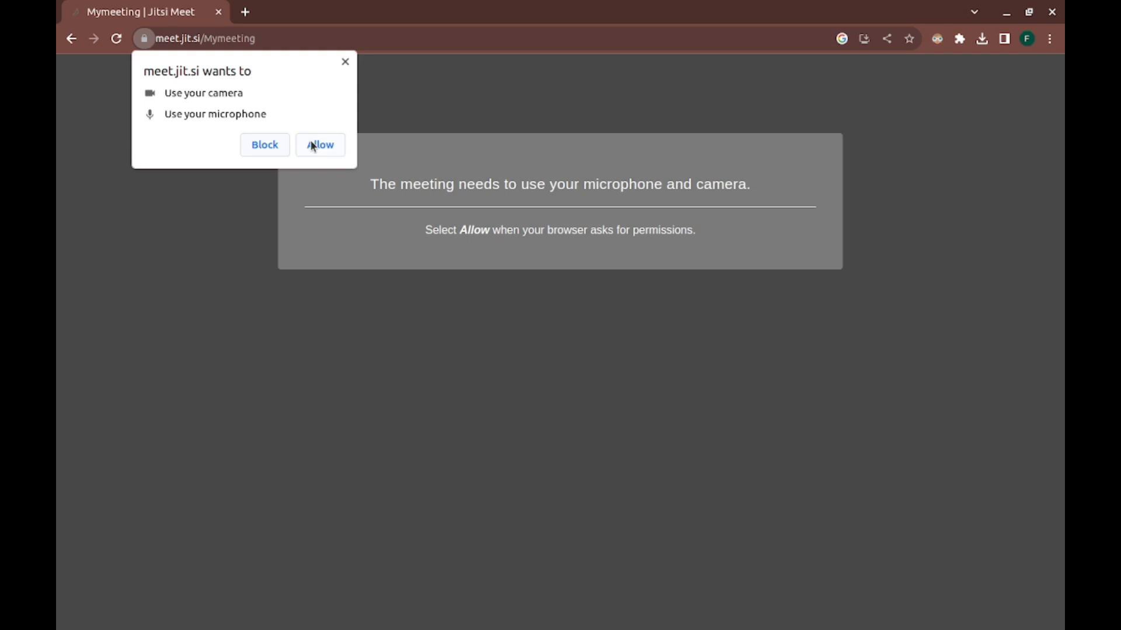
# Allow the meeting site to use the camera and microphone and enter the participant's display name.
pyautogui.click(313, 147)
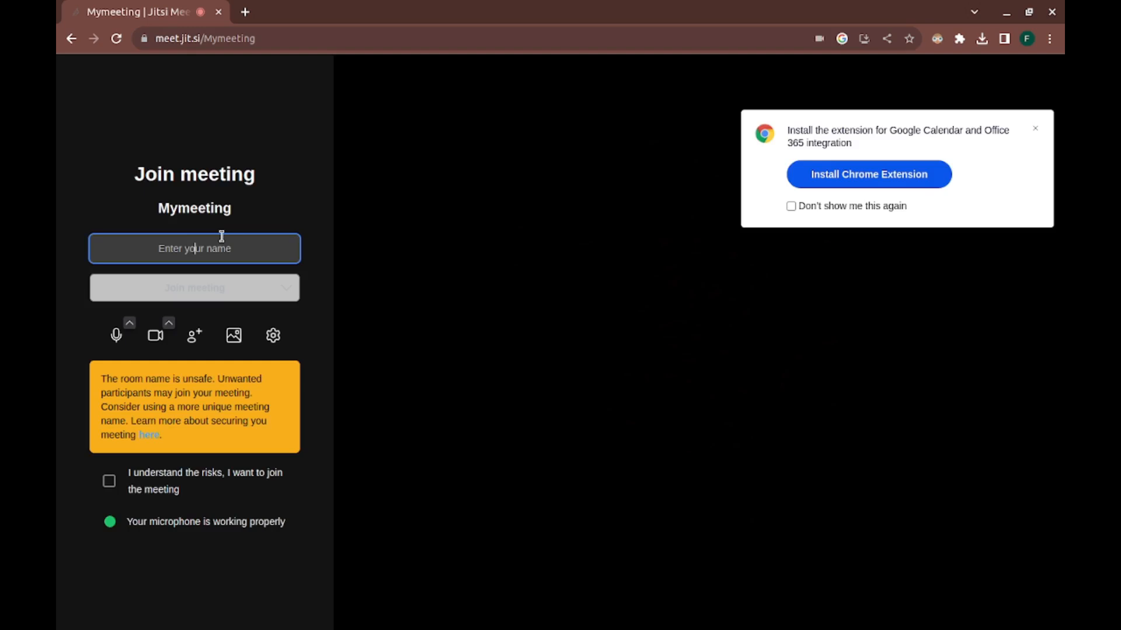
pyautogui.write('Frank')
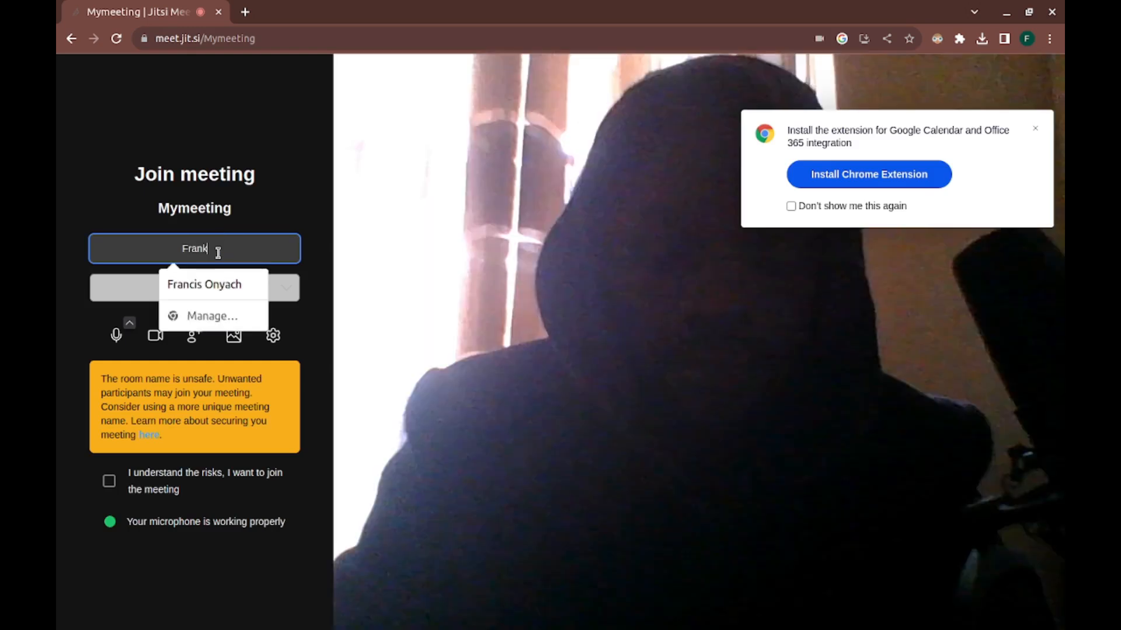
pyautogui.write('ie')
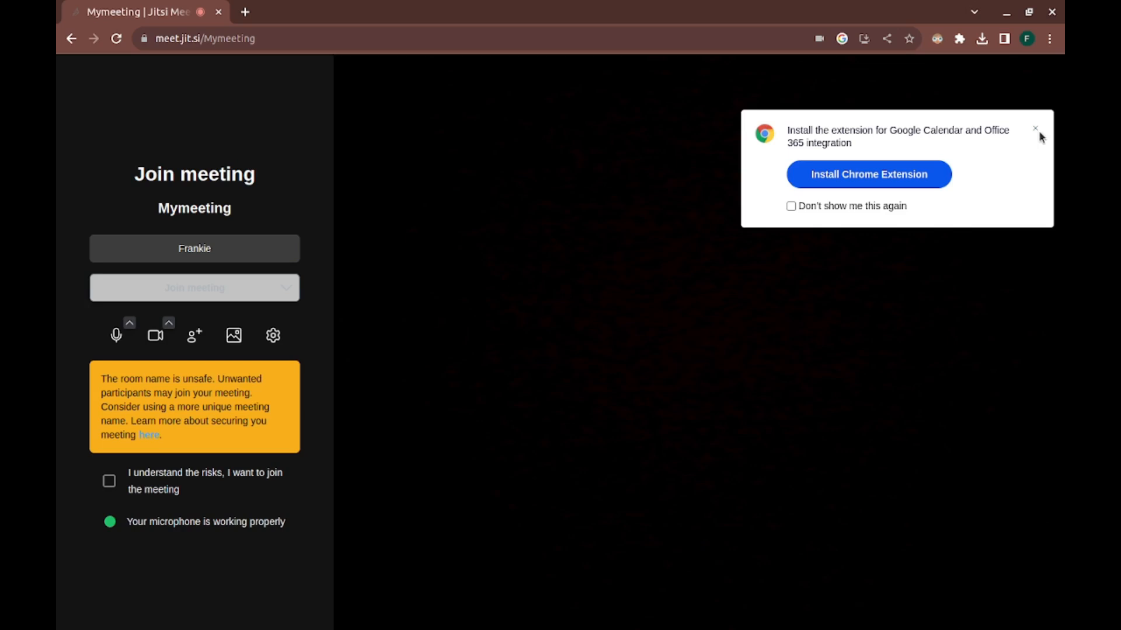
# Accept the unsafe room name risk and ask to join Mymeeting with the camera turned off.
pyautogui.click(1035, 129)
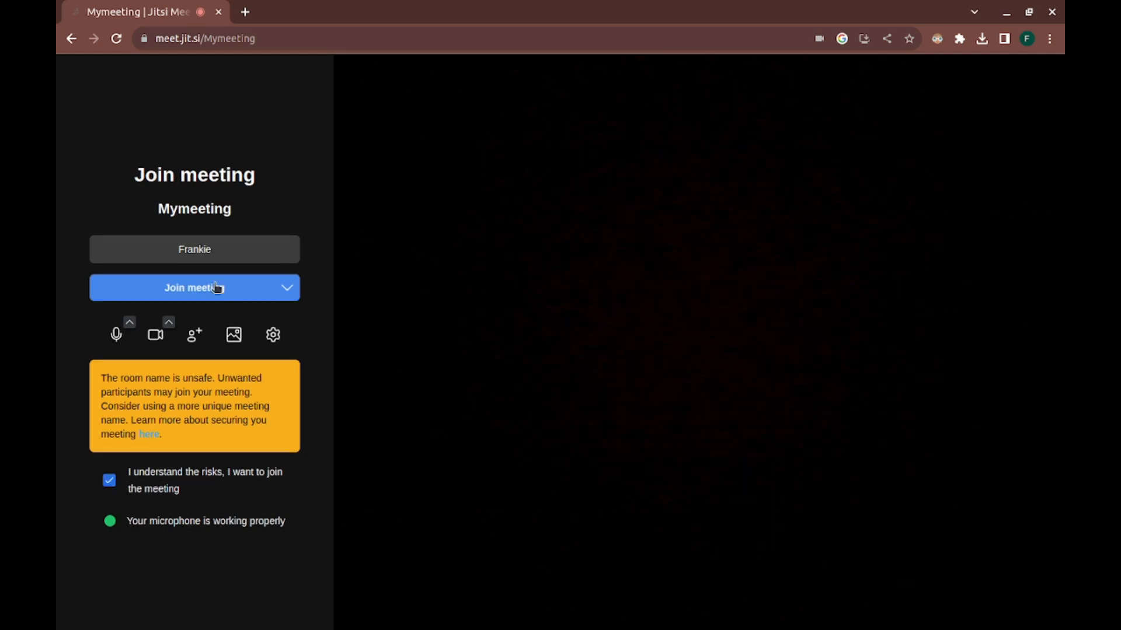
pyautogui.click(216, 287)
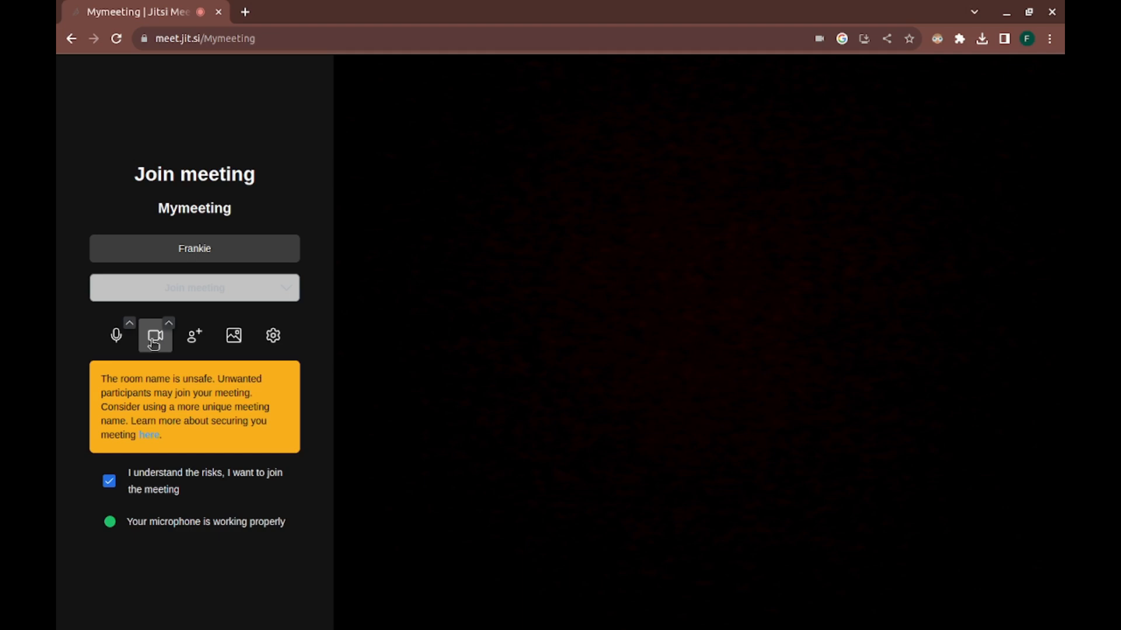
pyautogui.click(155, 343)
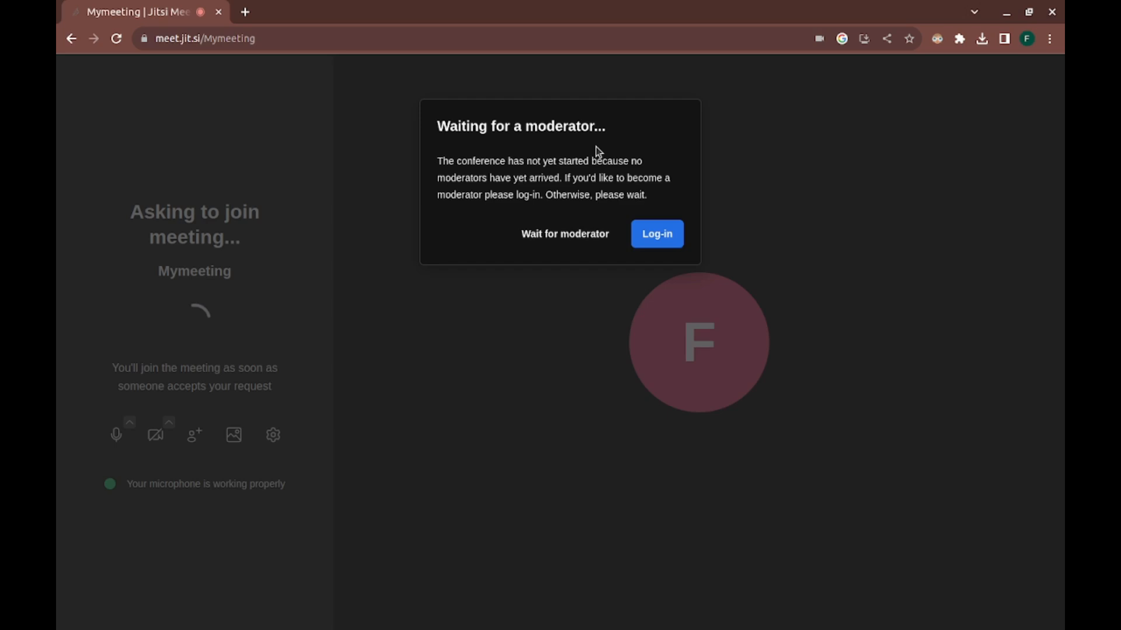
# Log in as the meeting's moderator with a Google account and dismiss the Chrome extension offer.
pyautogui.click(590, 234)
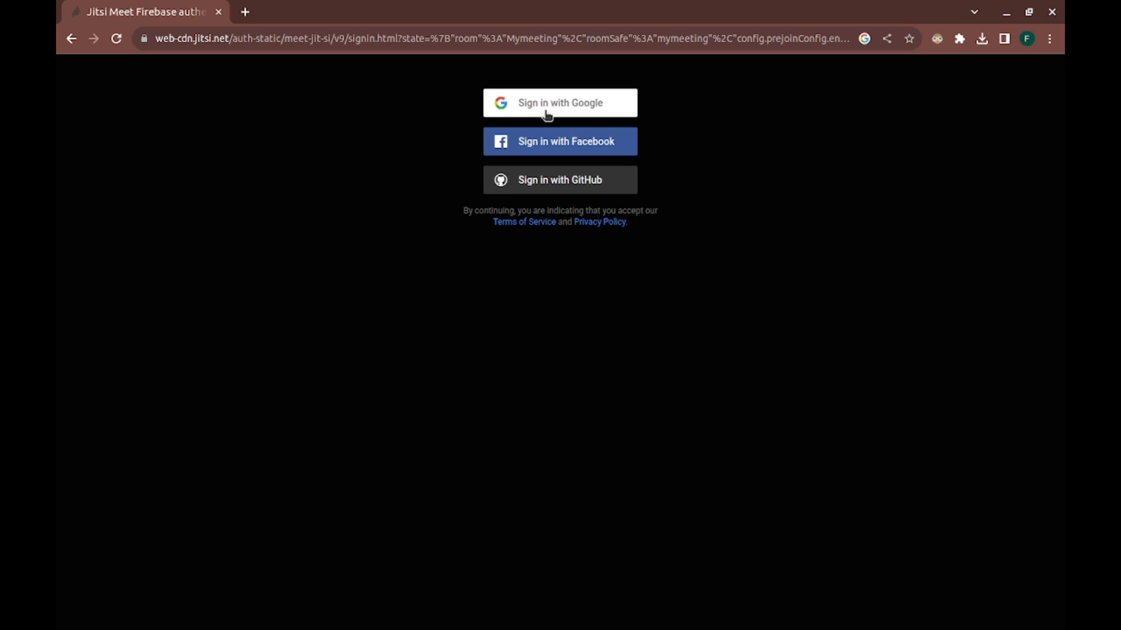
pyautogui.click(547, 111)
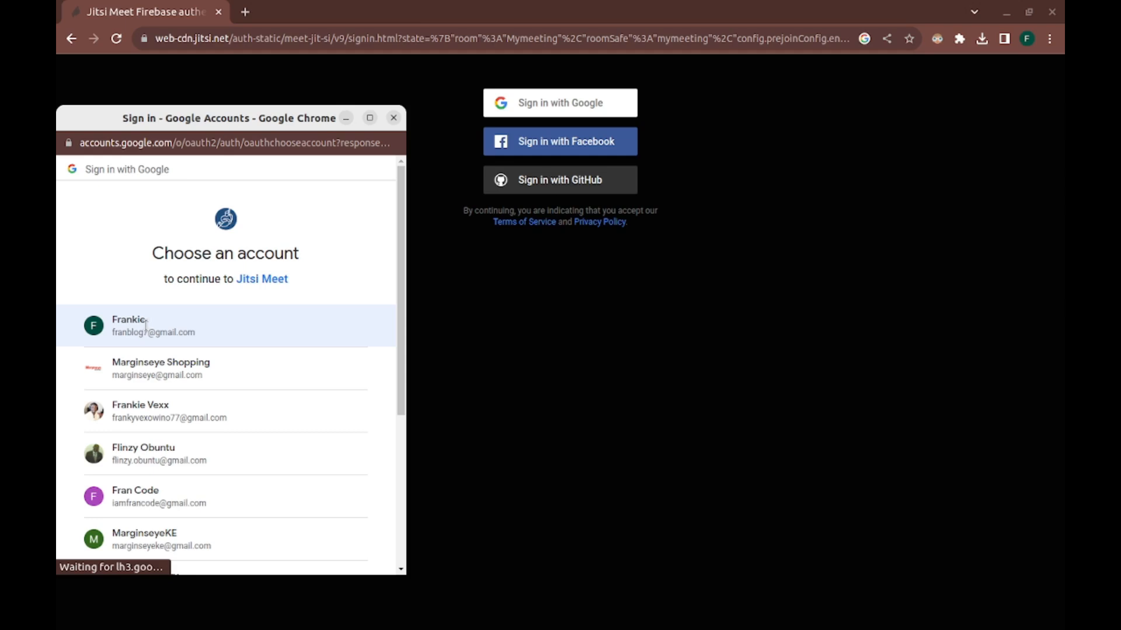
pyautogui.click(179, 320)
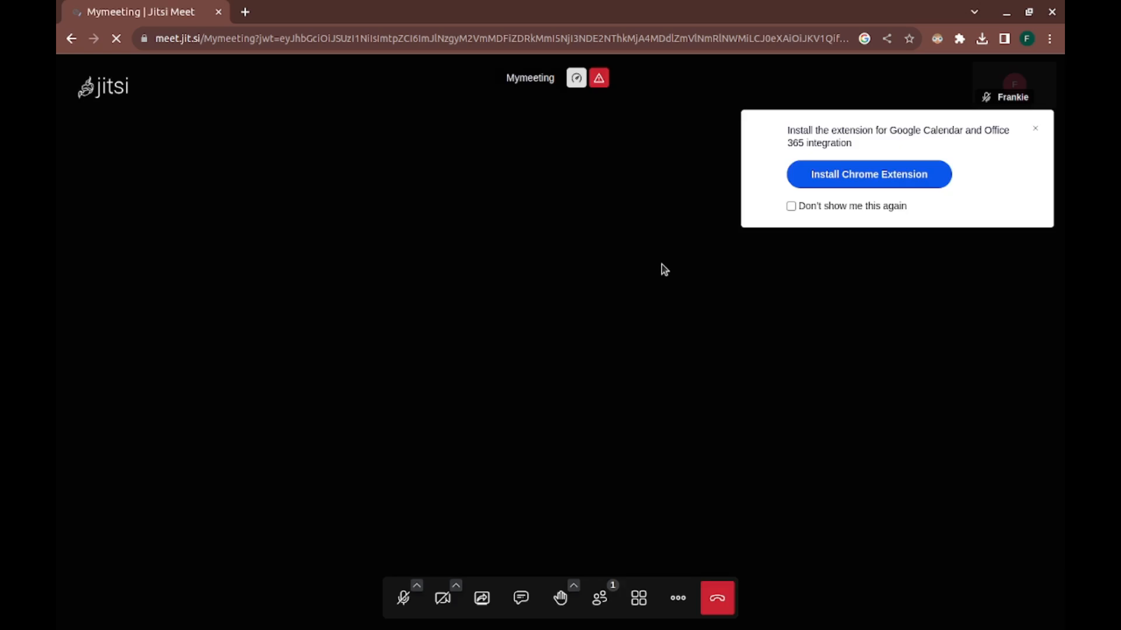
pyautogui.click(1035, 131)
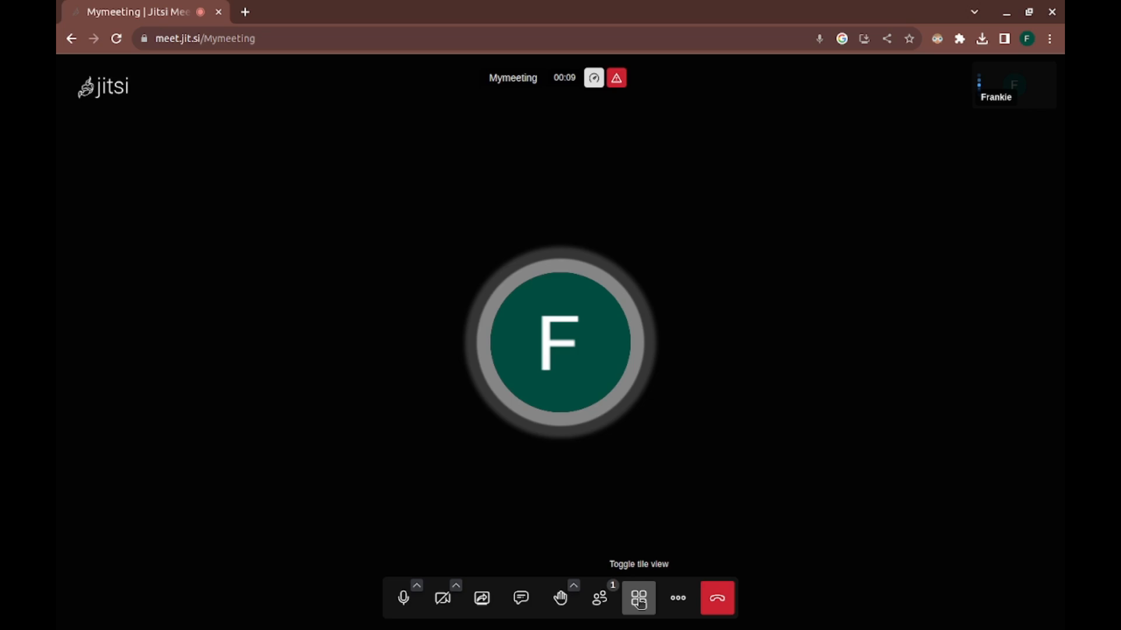
# Create a poll asking "How long should the meeting last?" with the options "1hr" and "30mins".
pyautogui.click(678, 598)
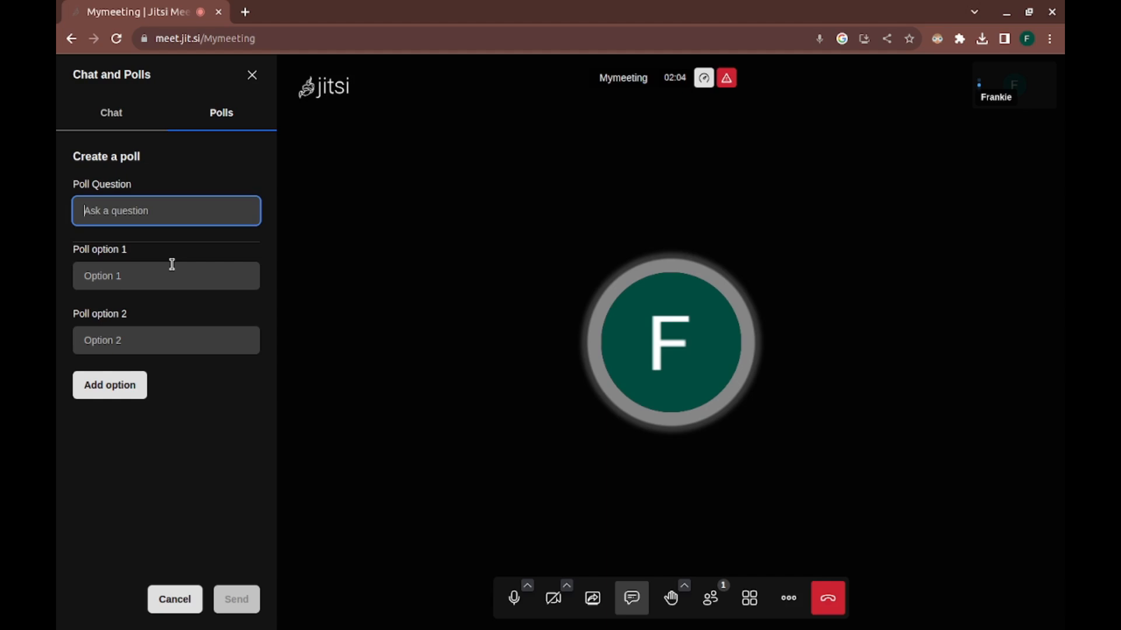
pyautogui.write('How long should t')
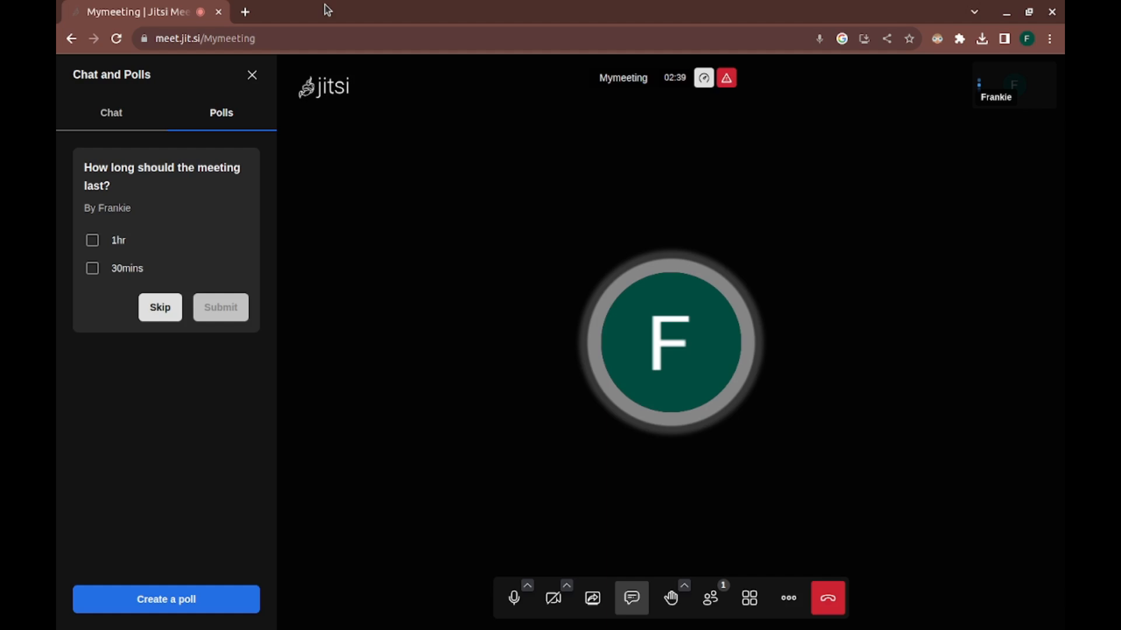
# Bring up the screen-sharing source choices for the meeting and dismiss them without sharing anything.
pyautogui.press('d')
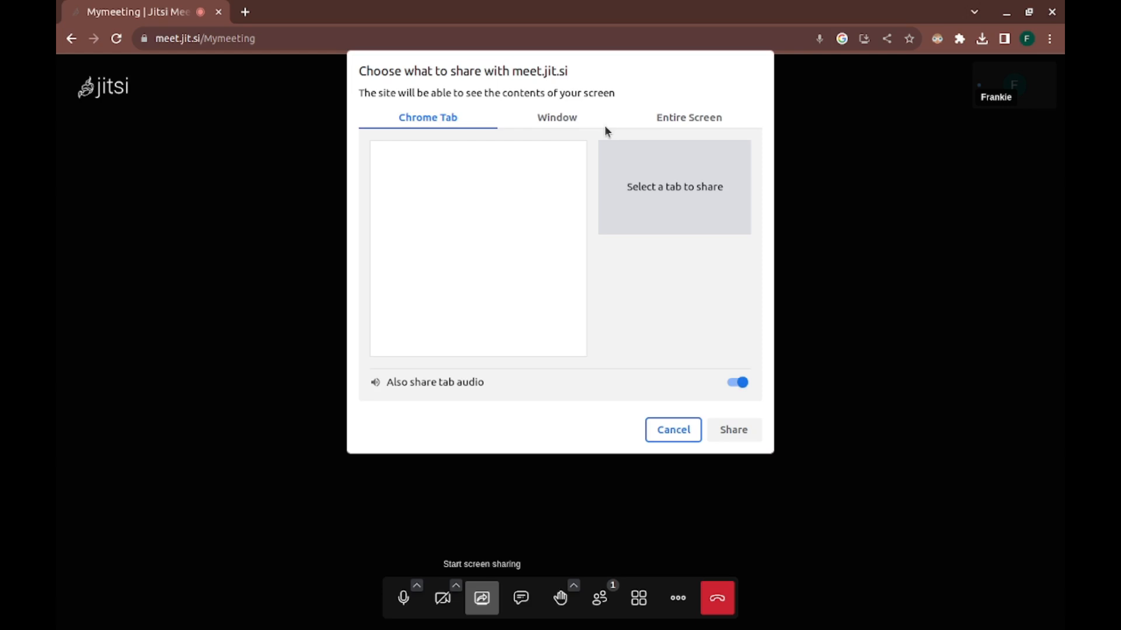
pyautogui.press('Escape')
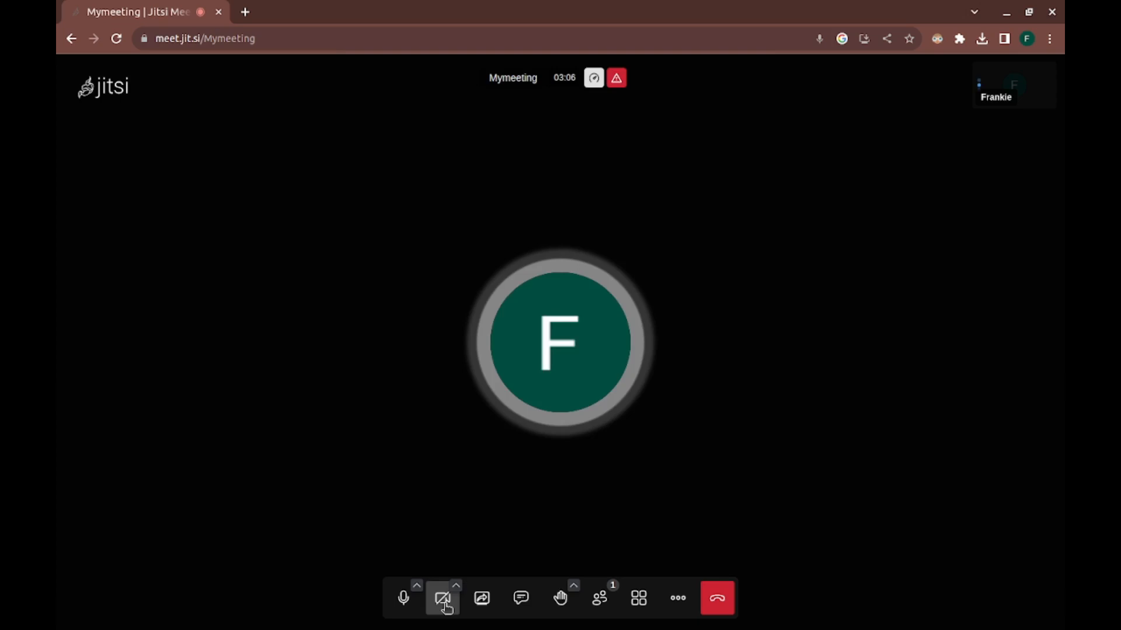